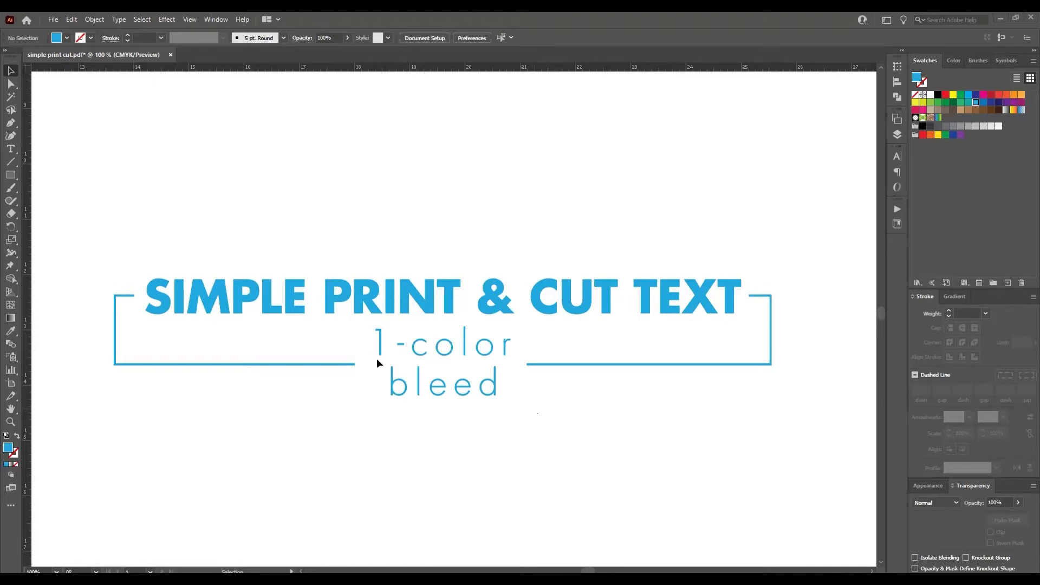
Examine the lettering and frame paths up close in outline view, and return to the full-colour preview
{"action": "left_click", "coordinate": [355, 353], "text": "ctrl"}
{"action": "left_click", "coordinate": [355, 353], "text": "ctrl"}
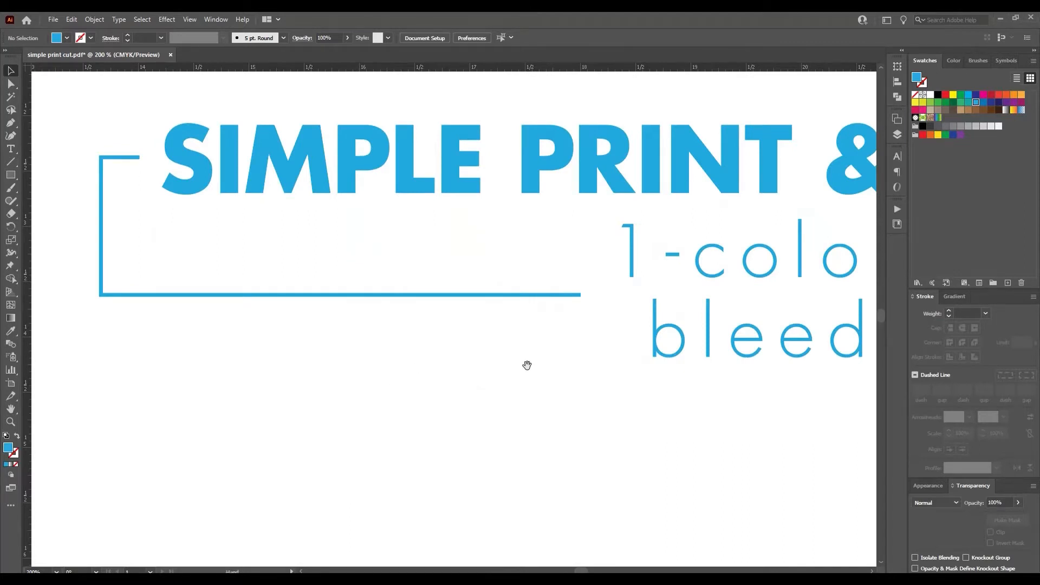
{"action": "left_click_drag", "start_coordinate": [527, 365], "coordinate": [483, 453]}
{"action": "key", "text": "ctrl+y"}
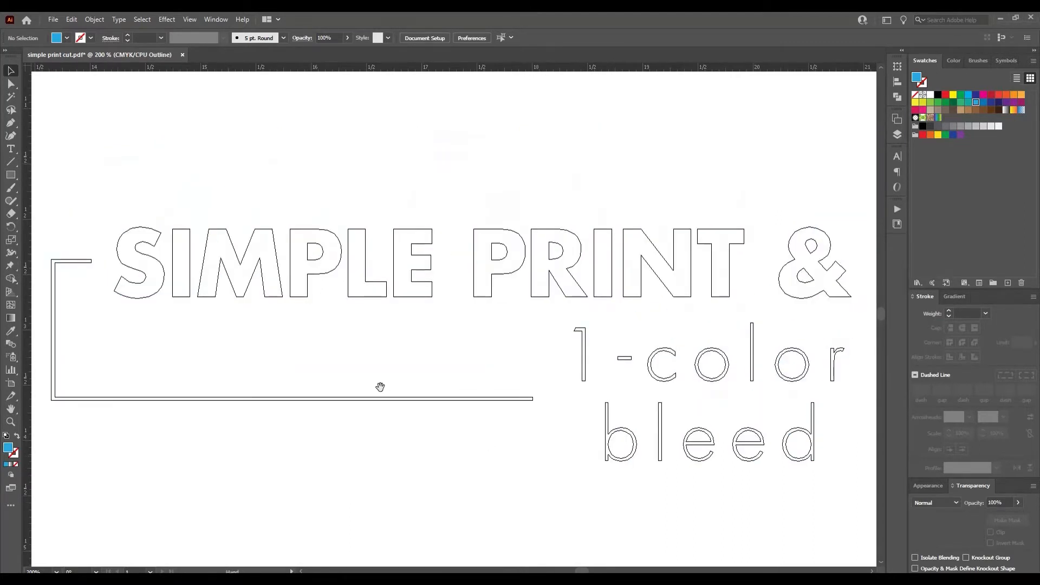
{"action": "left_click_drag", "start_coordinate": [379, 385], "coordinate": [462, 399]}
{"action": "left_click_drag", "start_coordinate": [753, 471], "coordinate": [361, 484]}
{"action": "left_click_drag", "start_coordinate": [657, 478], "coordinate": [421, 472]}
{"action": "left_click_drag", "start_coordinate": [577, 472], "coordinate": [462, 476]}
{"action": "left_click_drag", "start_coordinate": [390, 481], "coordinate": [665, 459]}
{"action": "left_click_drag", "start_coordinate": [452, 471], "coordinate": [665, 459]}
{"action": "left_click_drag", "start_coordinate": [513, 472], "coordinate": [646, 467]}
{"action": "left_click_drag", "start_coordinate": [464, 478], "coordinate": [527, 472]}
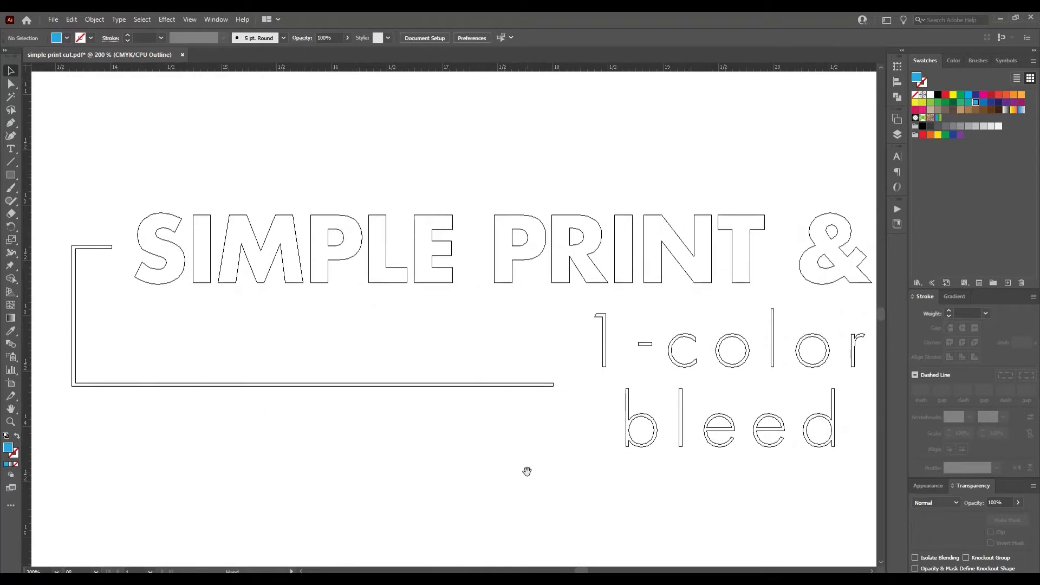
{"action": "key", "text": "ctrl+y"}
{"action": "left_click", "coordinate": [559, 365], "text": "ctrl+alt"}
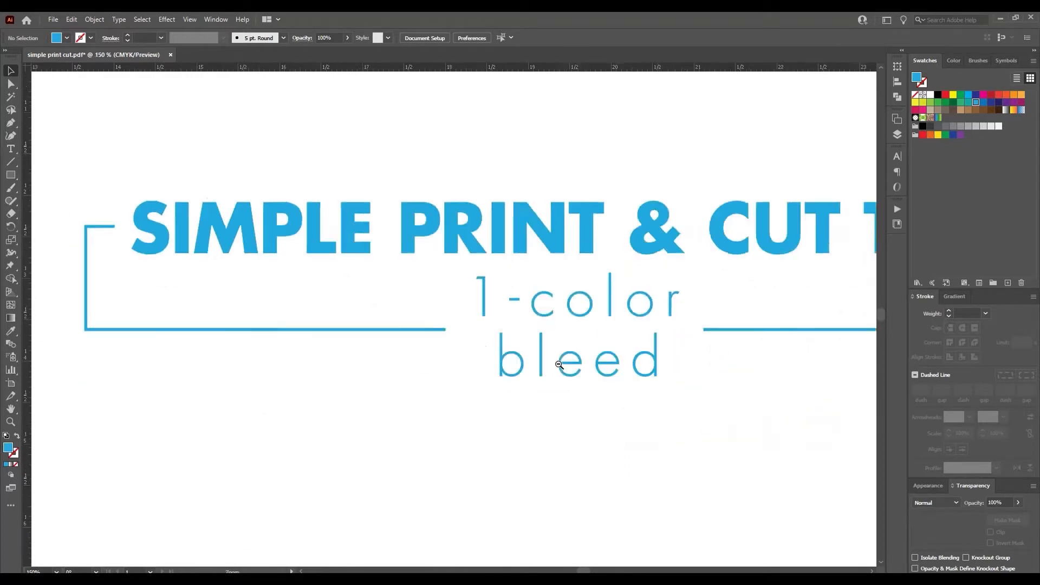
{"action": "left_click", "coordinate": [559, 365], "text": "ctrl+alt"}
{"action": "left_click_drag", "start_coordinate": [606, 341], "coordinate": [555, 427]}
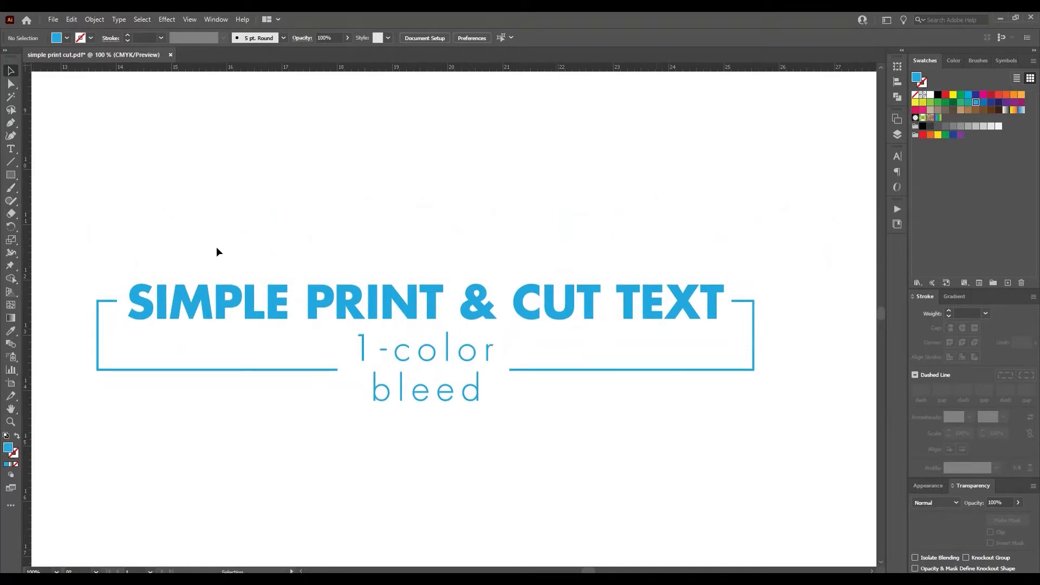
{"action": "left_click_drag", "start_coordinate": [234, 274], "coordinate": [479, 456]}
{"action": "left_click", "coordinate": [756, 196]}
Duplicate the artwork layer and lock the original
{"action": "left_click", "coordinate": [897, 136]}
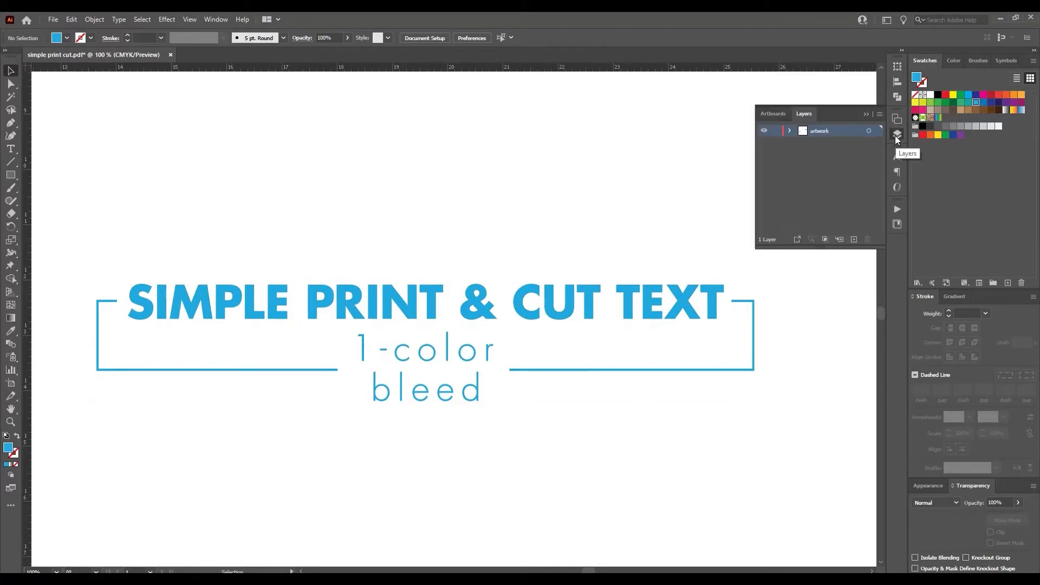
{"action": "left_click_drag", "start_coordinate": [821, 130], "coordinate": [855, 240]}
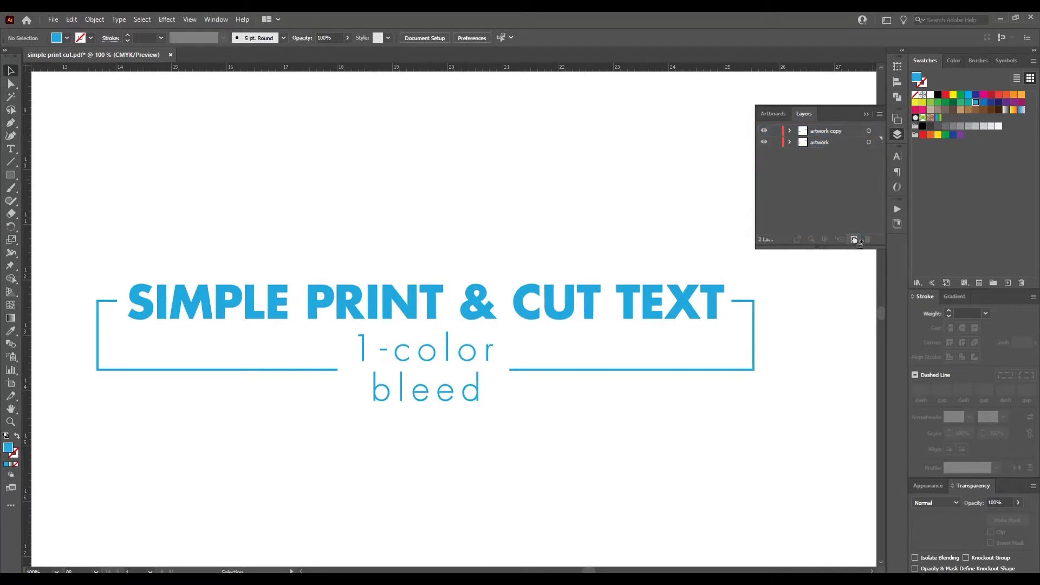
{"action": "left_click", "coordinate": [776, 142]}
Rename the duplicated artwork layer as CutContour and collapse the layer list
{"action": "double_click", "coordinate": [835, 130]}
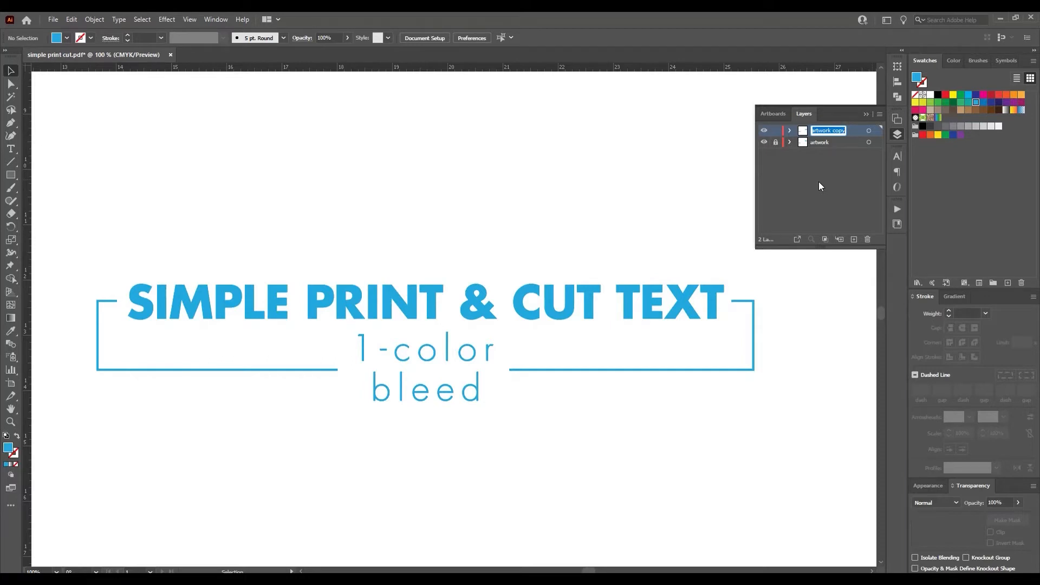
{"action": "type", "text": "CutContour"}
{"action": "key", "text": "Return"}
{"action": "left_click", "coordinate": [865, 115]}
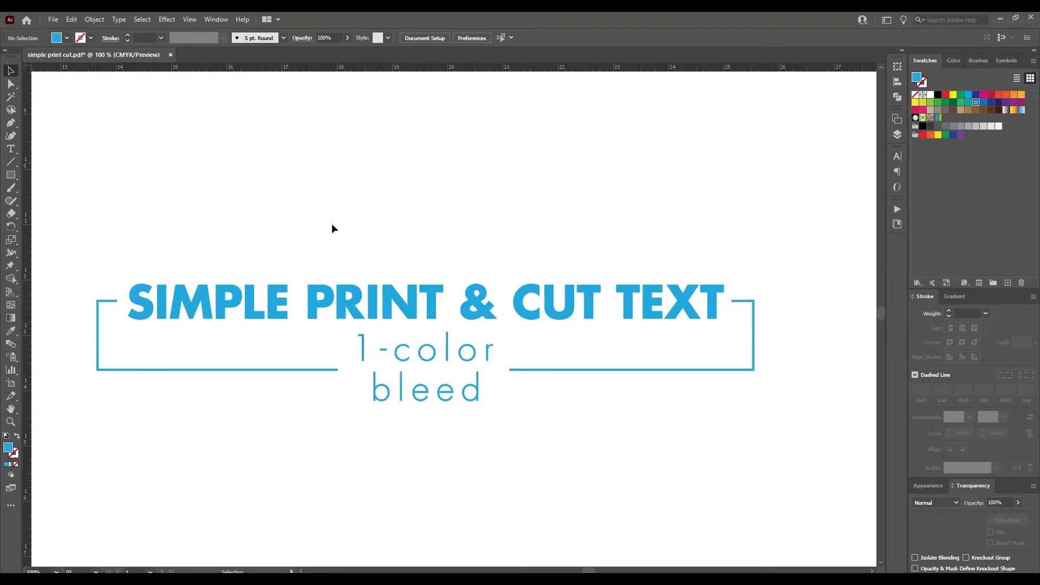
Remove the fill from all artwork on the CutContour layer and give it a magenta stroke
{"action": "left_click_drag", "start_coordinate": [332, 228], "coordinate": [535, 444]}
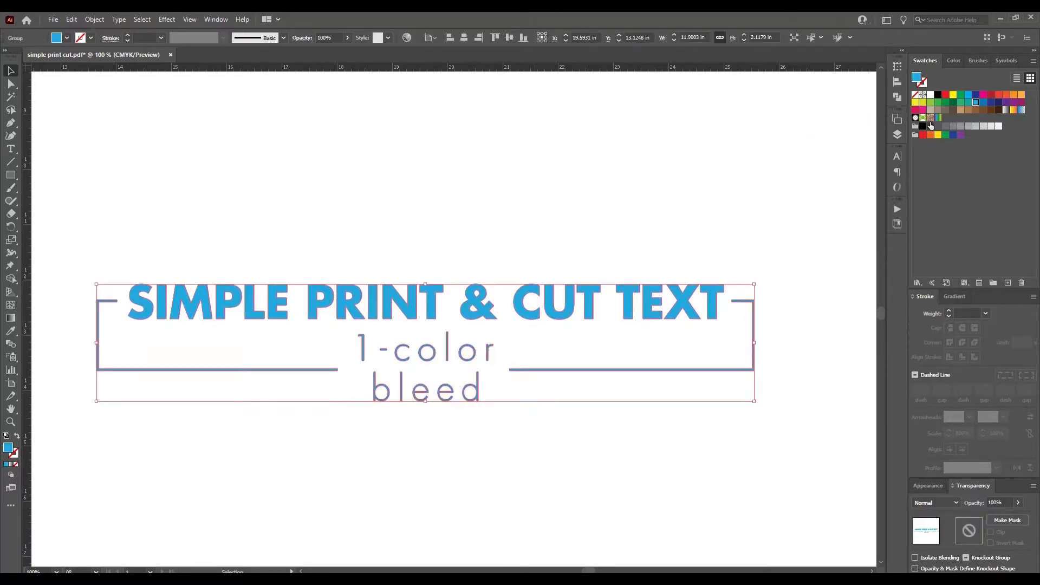
{"action": "left_click", "coordinate": [914, 96]}
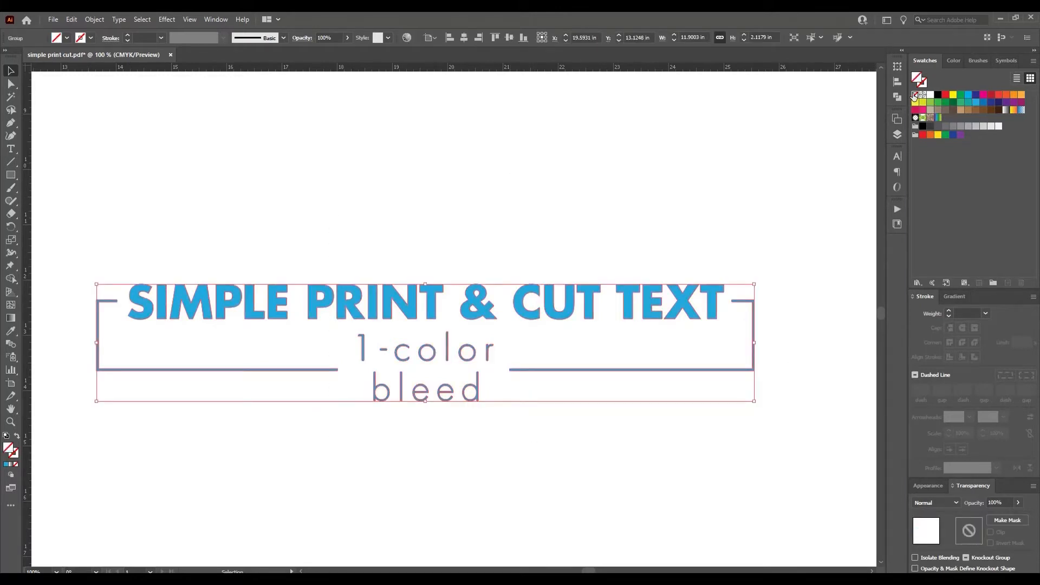
{"action": "left_click", "coordinate": [925, 83]}
{"action": "left_click", "coordinate": [984, 96]}
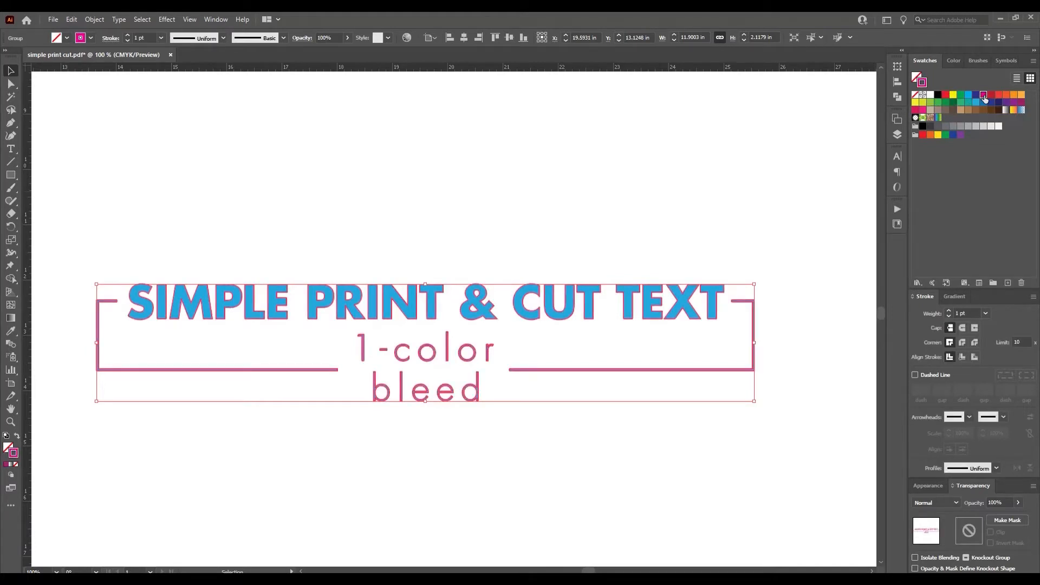
Create a spot colour swatch named CutContour from the magenta stroke, using CMYK values 0, 100, 0, 0
{"action": "left_click", "coordinate": [1008, 283]}
{"action": "left_click_drag", "start_coordinate": [439, 137], "coordinate": [442, 232]}
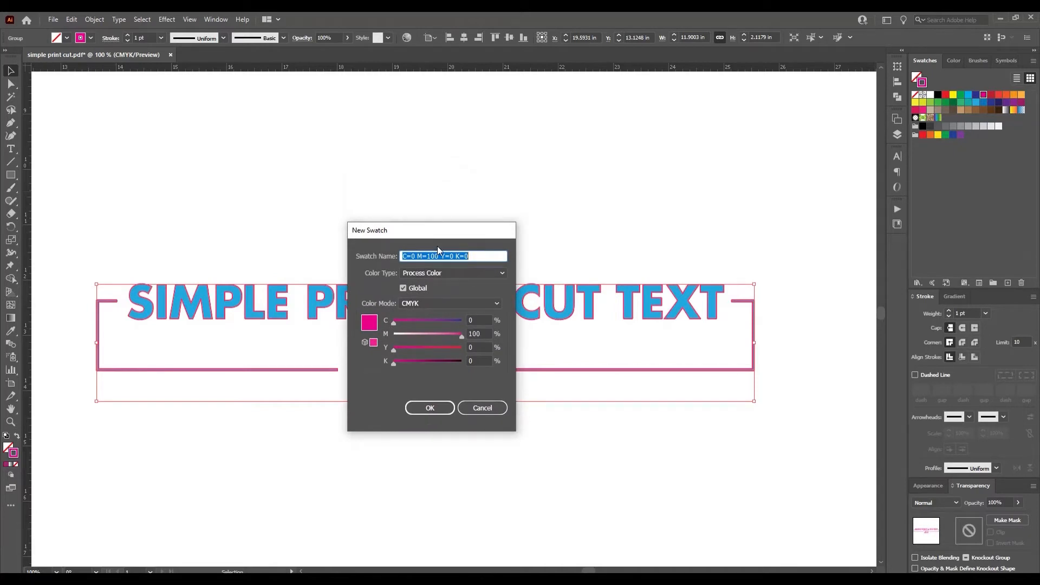
{"action": "type", "text": "CutContour"}
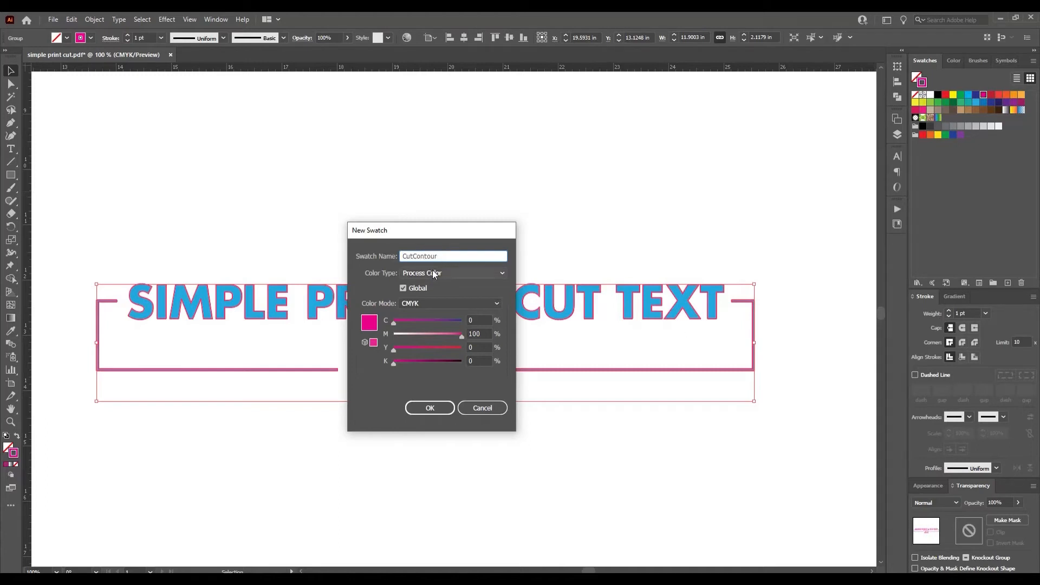
{"action": "left_click", "coordinate": [438, 273]}
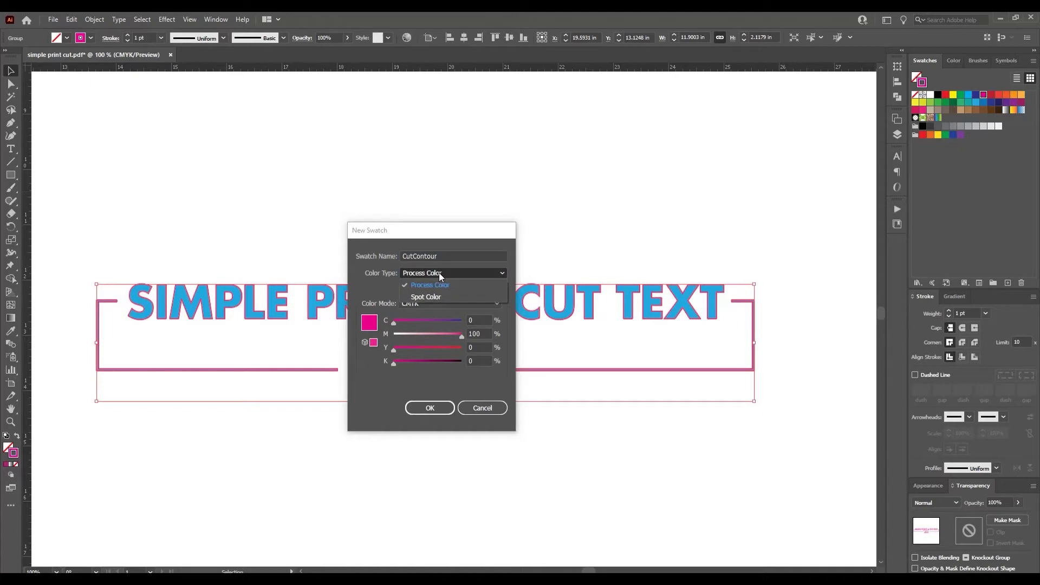
{"action": "left_click", "coordinate": [437, 295]}
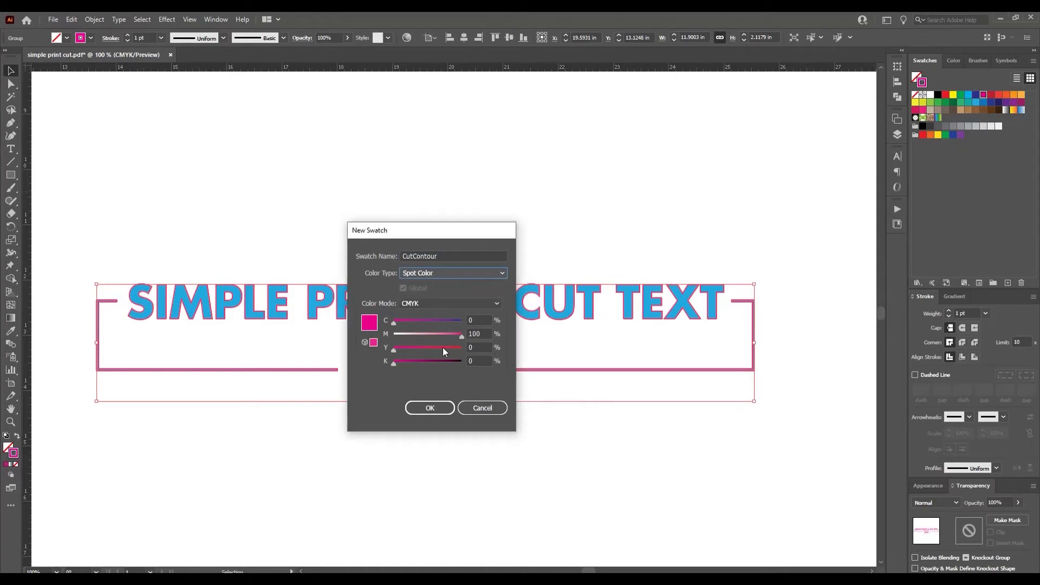
{"action": "left_click", "coordinate": [430, 407]}
Examine the magenta cut lines around the lettering and frame up close
{"action": "left_click", "coordinate": [501, 270]}
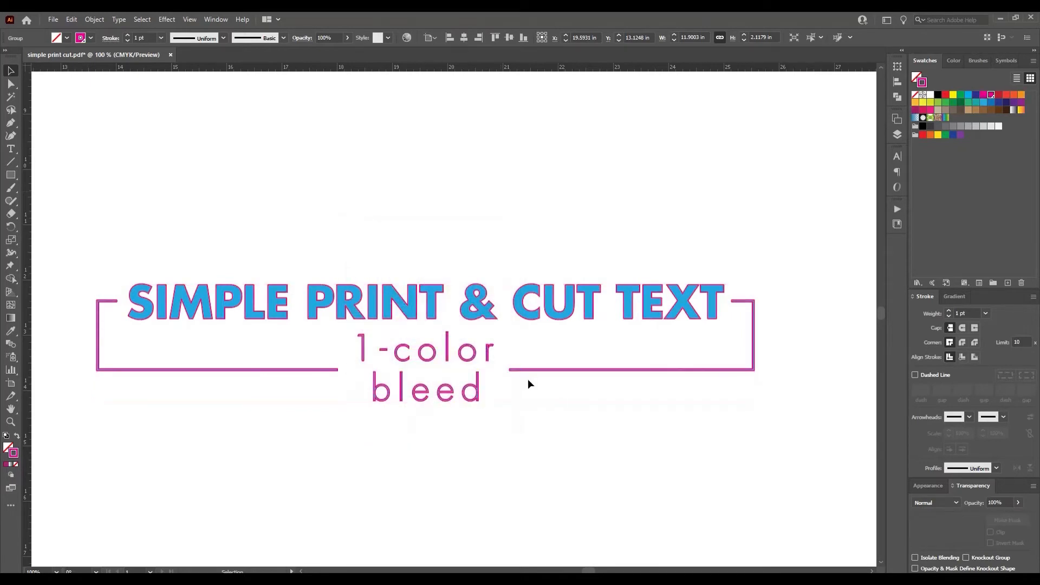
{"action": "scroll", "coordinate": [457, 345], "scroll_direction": "up", "scroll_amount": 4}
{"action": "left_click_drag", "start_coordinate": [644, 276], "coordinate": [684, 313]}
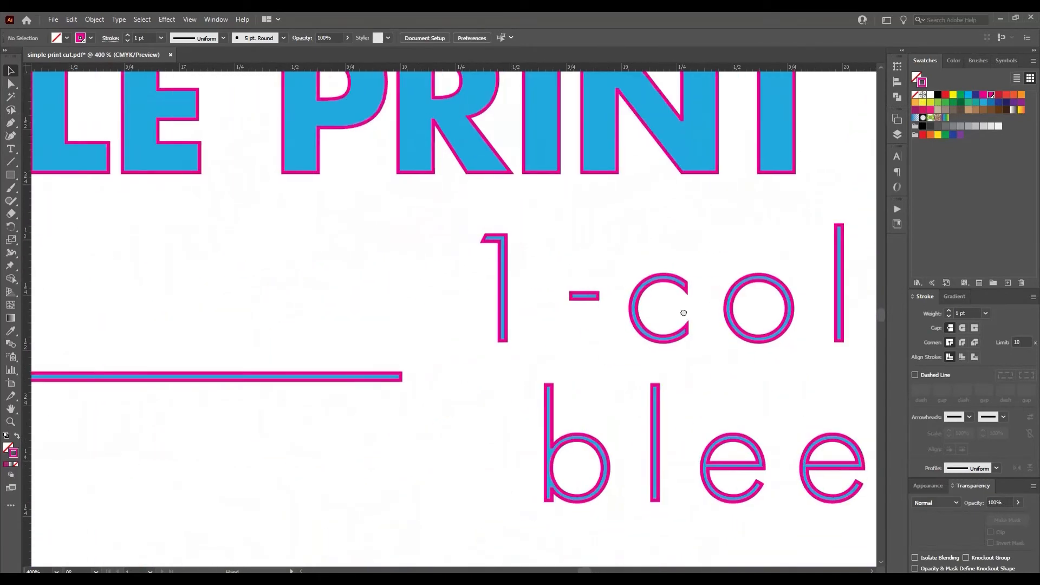
{"action": "left_click", "coordinate": [492, 288], "text": "ctrl+alt"}
{"action": "left_click", "coordinate": [493, 288], "text": "ctrl+alt"}
{"action": "left_click", "coordinate": [492, 288], "text": "ctrl+alt"}
{"action": "left_click", "coordinate": [493, 288], "text": "ctrl+alt"}
{"action": "left_click_drag", "start_coordinate": [492, 288], "coordinate": [470, 256]}
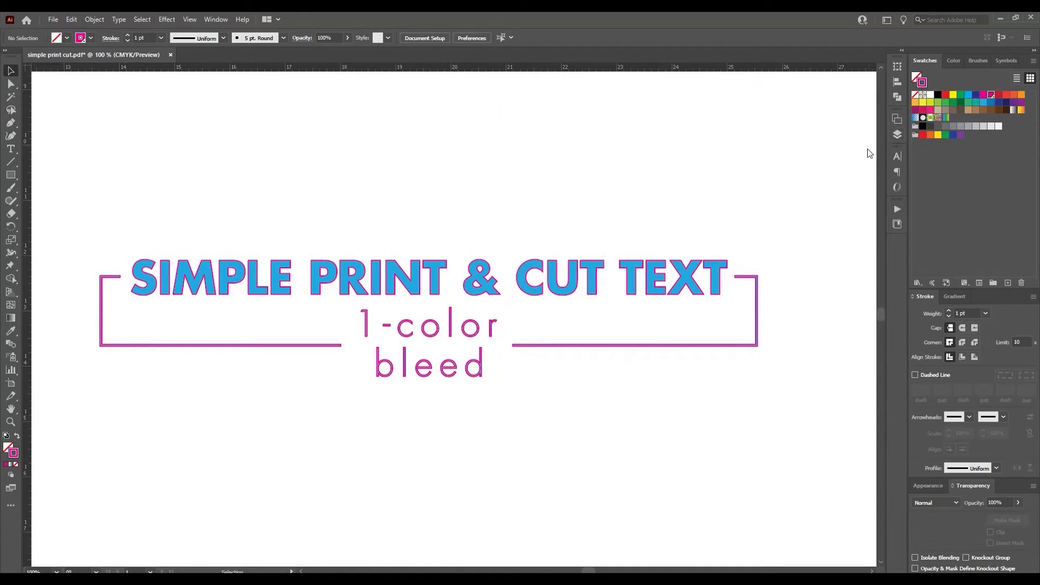
Lock the CutContour layer and duplicate the artwork layer
{"action": "left_click", "coordinate": [896, 138]}
{"action": "left_click", "coordinate": [775, 131]}
{"action": "left_click", "coordinate": [832, 142]}
{"action": "left_click_drag", "start_coordinate": [857, 240], "coordinate": [854, 239]}
Rename the lowest artwork layer as bleed, keeping it unlocked for editing
{"action": "left_click", "coordinate": [824, 154]}
{"action": "type", "text": "bleed"}
{"action": "key", "text": "Return"}
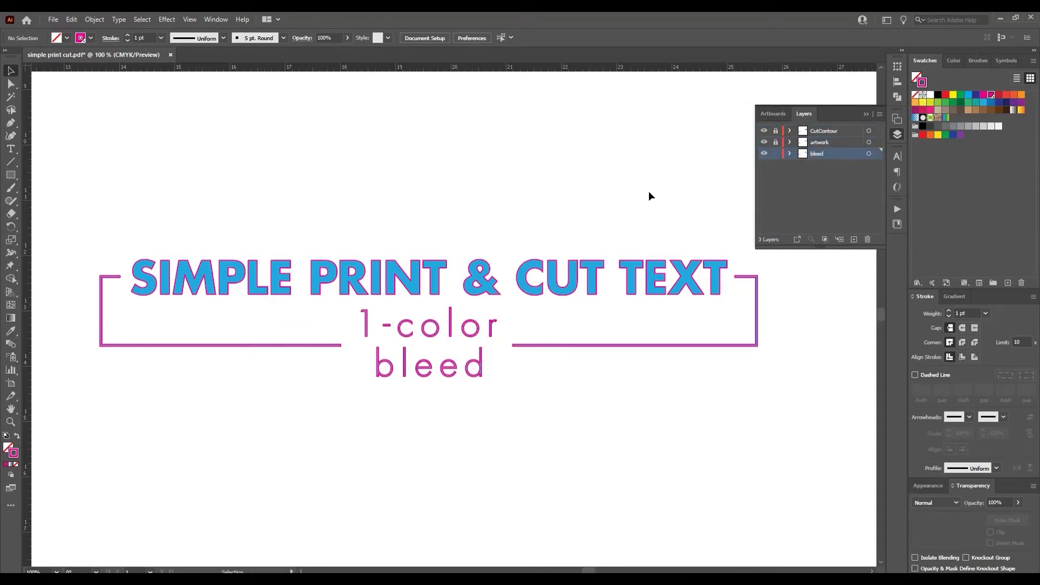
Give the bleed layer's artwork a matching blue stroke of 11 pt aligned to the outside
{"action": "left_click_drag", "start_coordinate": [317, 214], "coordinate": [550, 391]}
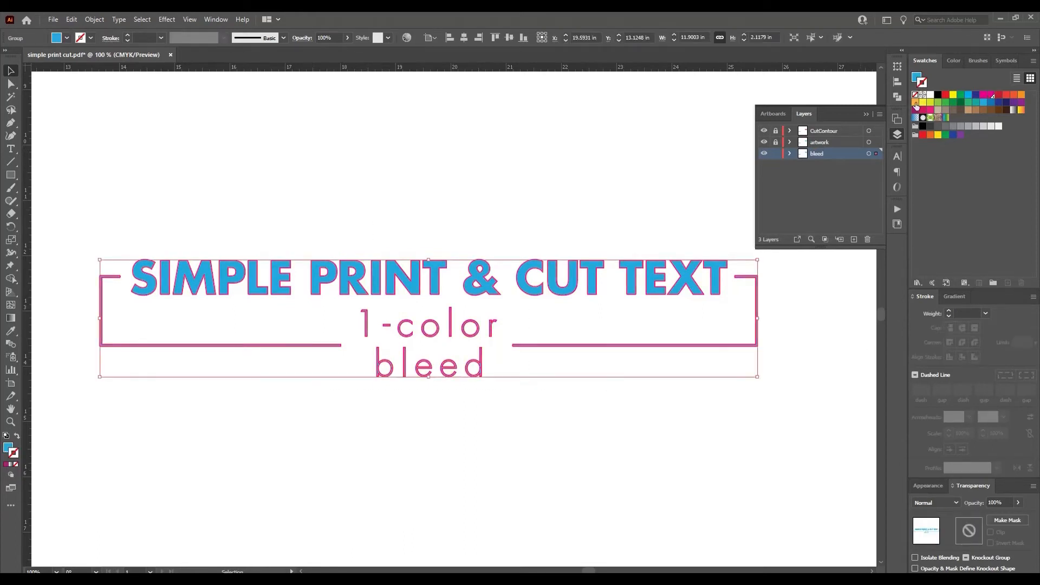
{"action": "left_click", "coordinate": [916, 80]}
{"action": "left_click", "coordinate": [927, 85]}
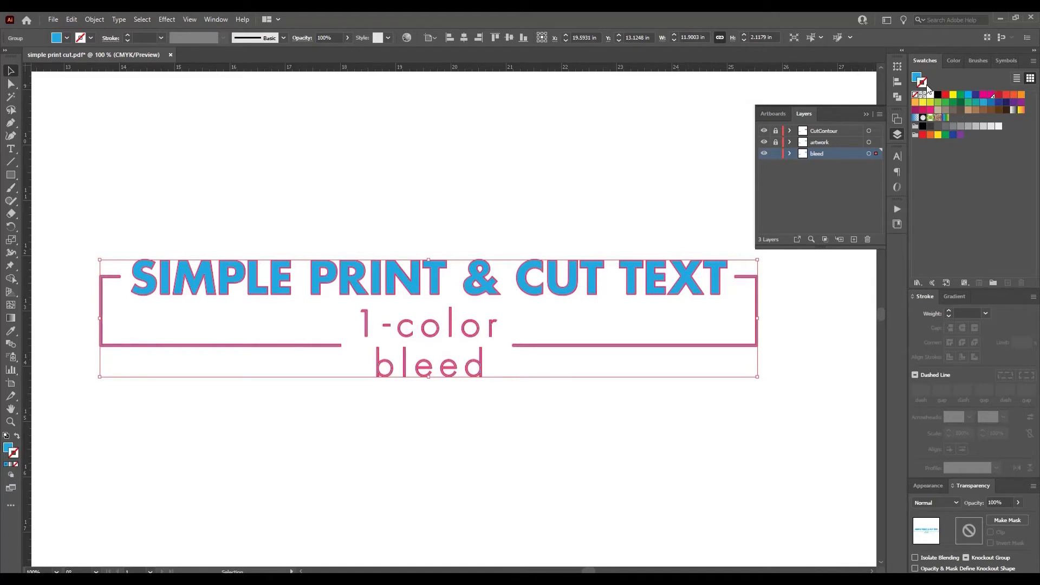
{"action": "left_click", "coordinate": [985, 103]}
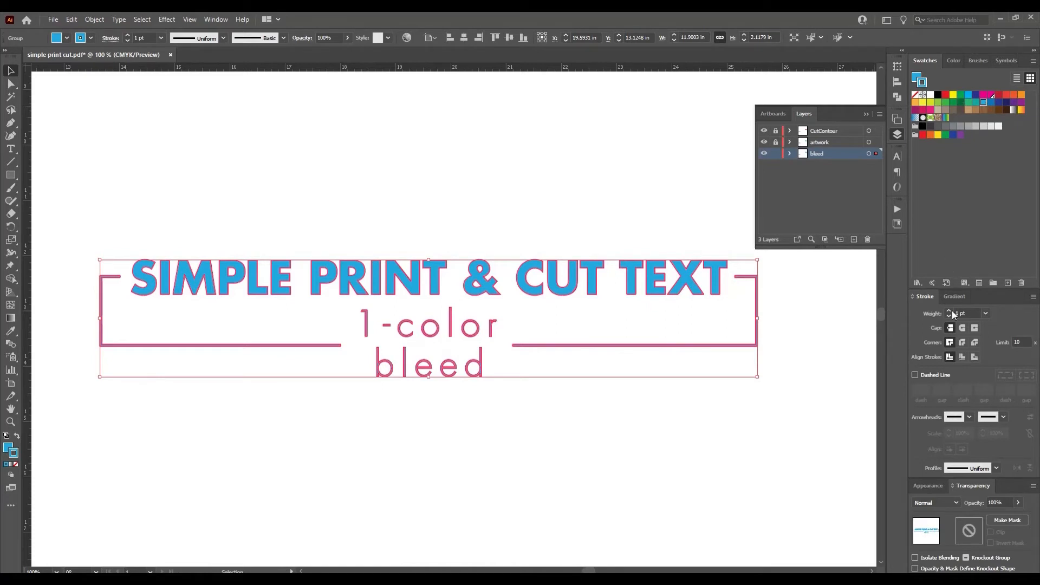
{"action": "left_click", "coordinate": [975, 358]}
{"action": "left_click", "coordinate": [948, 311]}
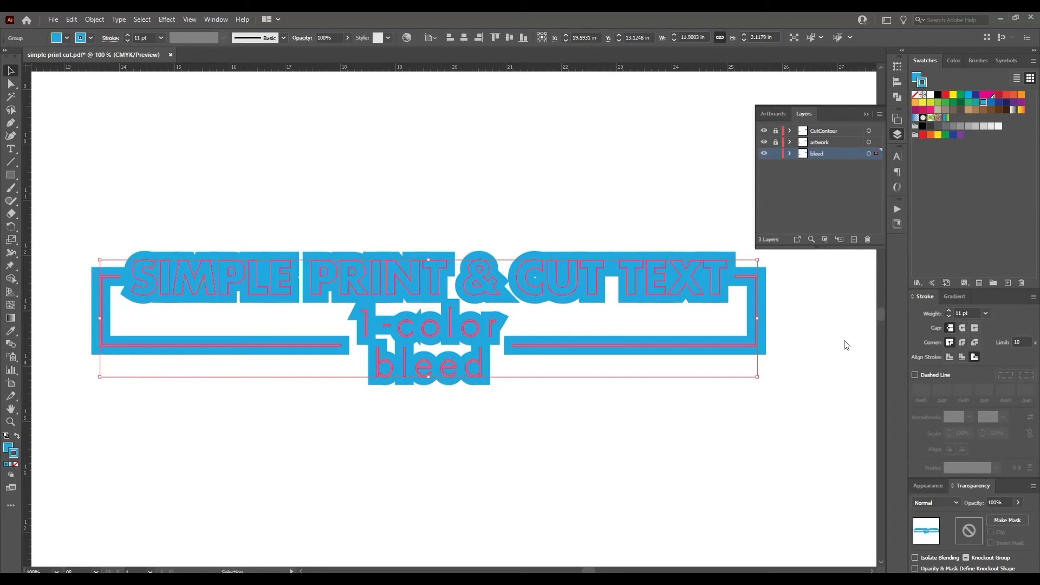
{"action": "left_click", "coordinate": [556, 501]}
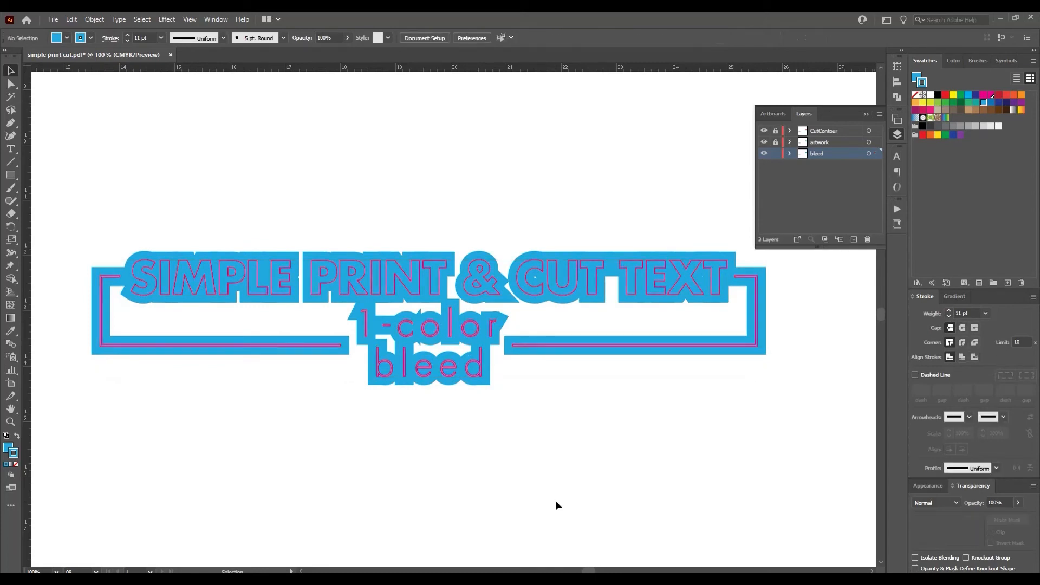
Remove the bleed artwork's stroke and try offsetting its paths by 0.1389 in with miter joins
{"action": "left_click_drag", "start_coordinate": [183, 194], "coordinate": [591, 450]}
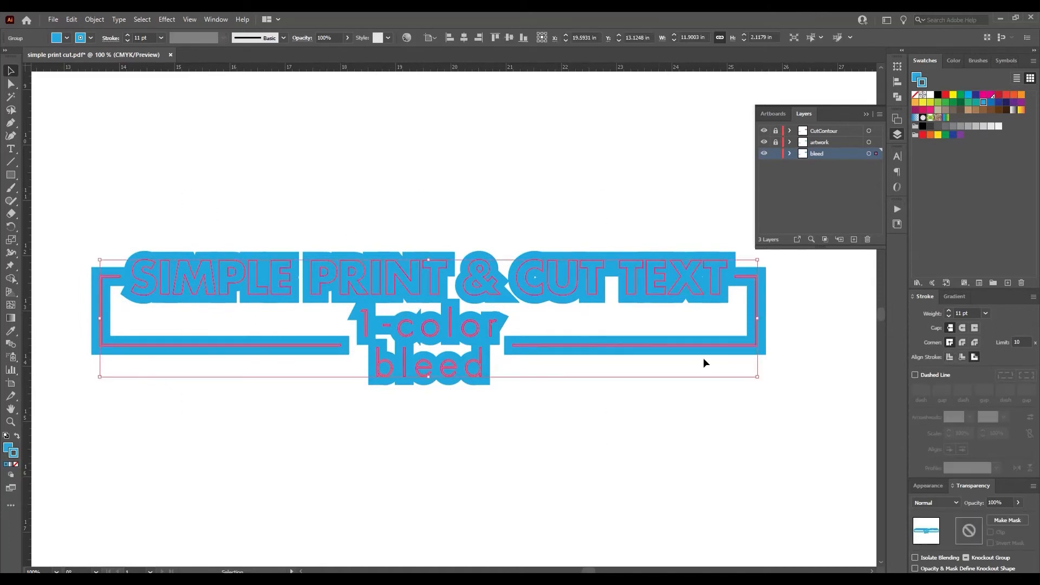
{"action": "left_click", "coordinate": [915, 95]}
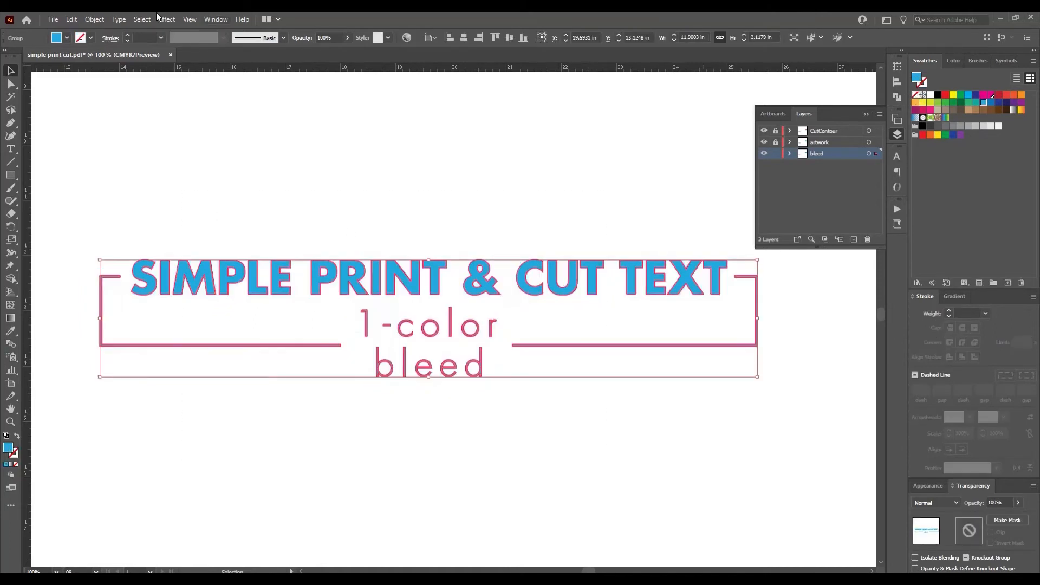
{"action": "left_click", "coordinate": [92, 19]}
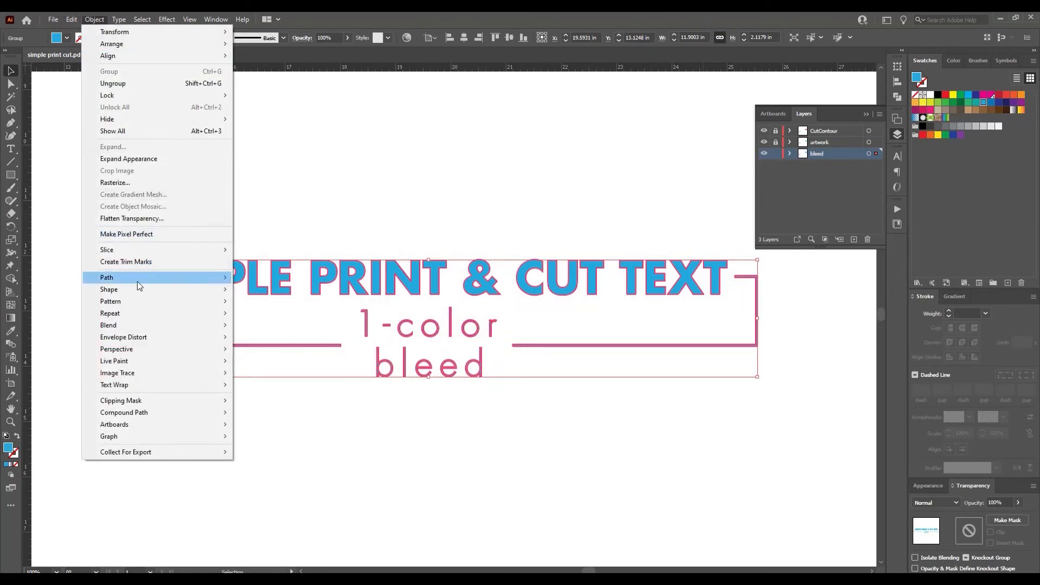
{"action": "mouse_move", "coordinate": [138, 279]}
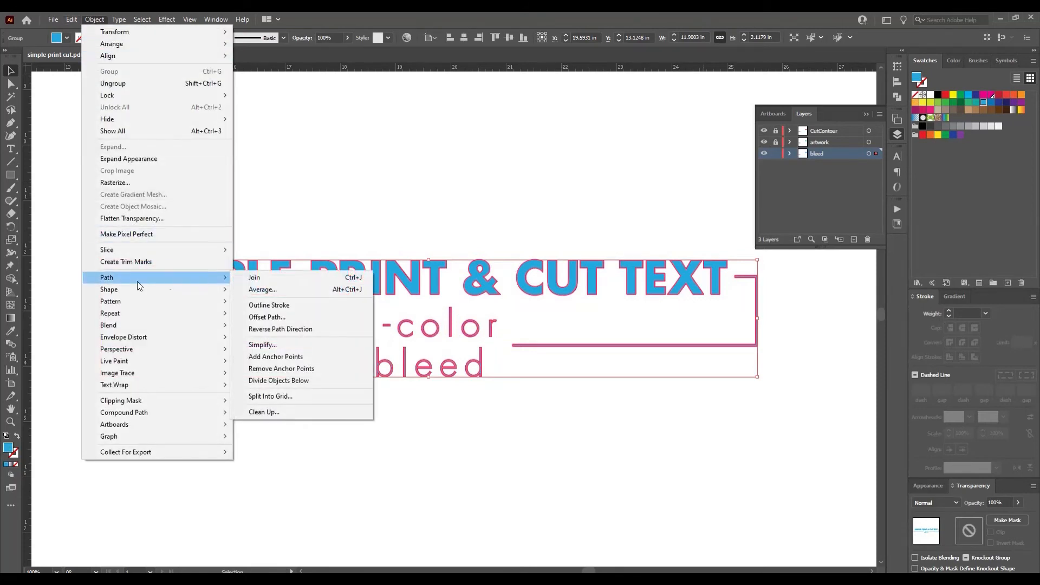
{"action": "left_click", "coordinate": [283, 318]}
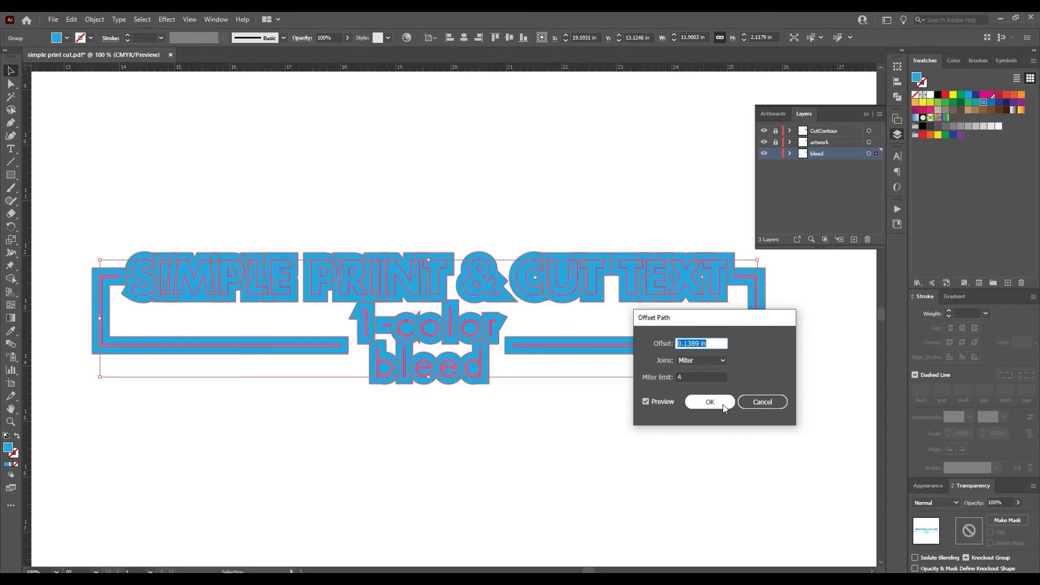
{"action": "left_click", "coordinate": [724, 405]}
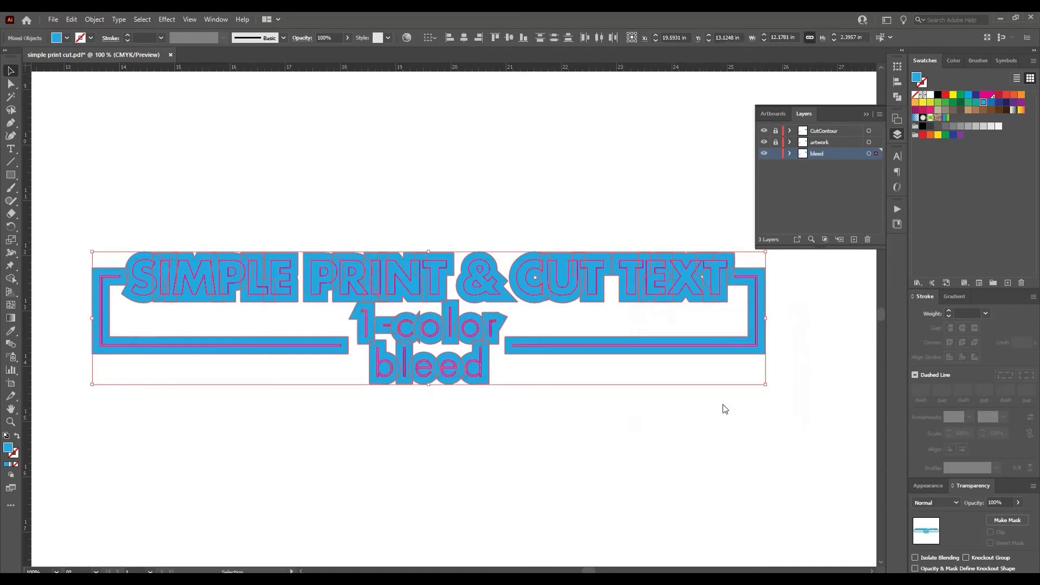
{"action": "left_click", "coordinate": [723, 409]}
{"action": "left_click_drag", "start_coordinate": [723, 409], "coordinate": [713, 453]}
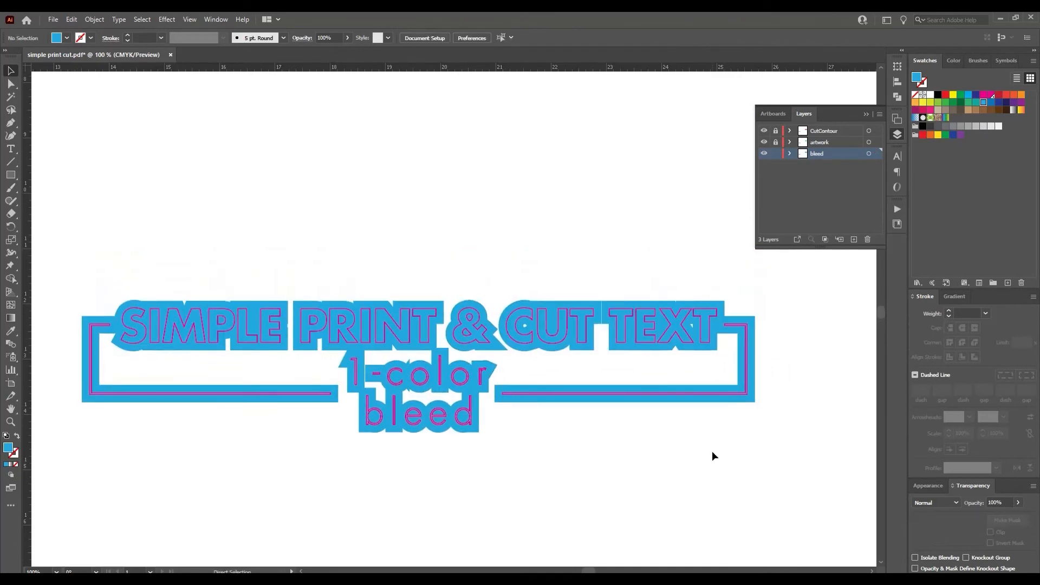
{"action": "key", "text": "ctrl+z"}
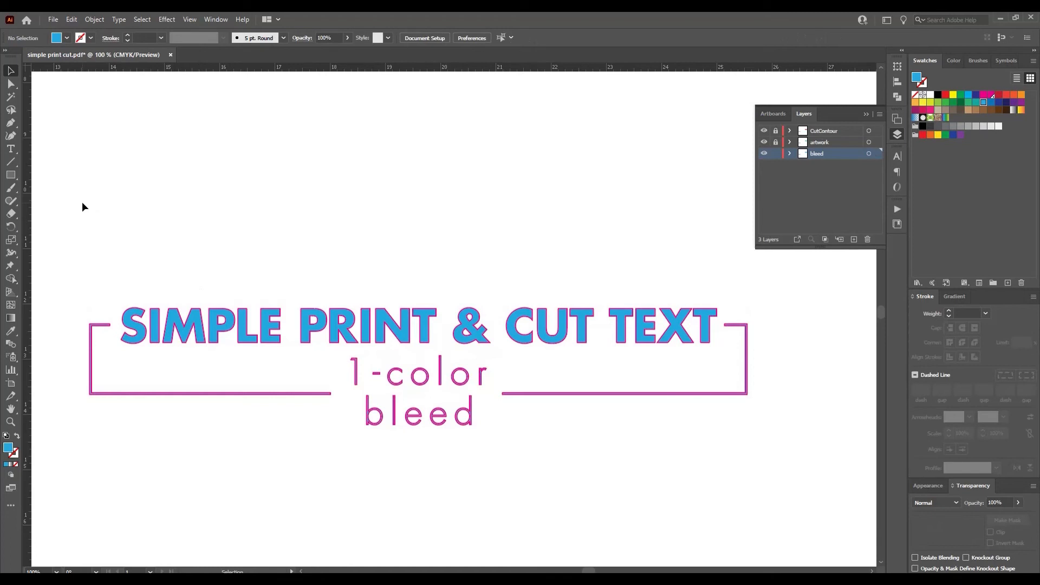
Draw a blue rectangle on the bleed layer behind the whole design, extending past the frame on every side
{"action": "left_click", "coordinate": [10, 175]}
{"action": "left_click_drag", "start_coordinate": [51, 280], "coordinate": [806, 463]}
{"action": "key", "text": "v"}
{"action": "left_click", "coordinate": [207, 164]}
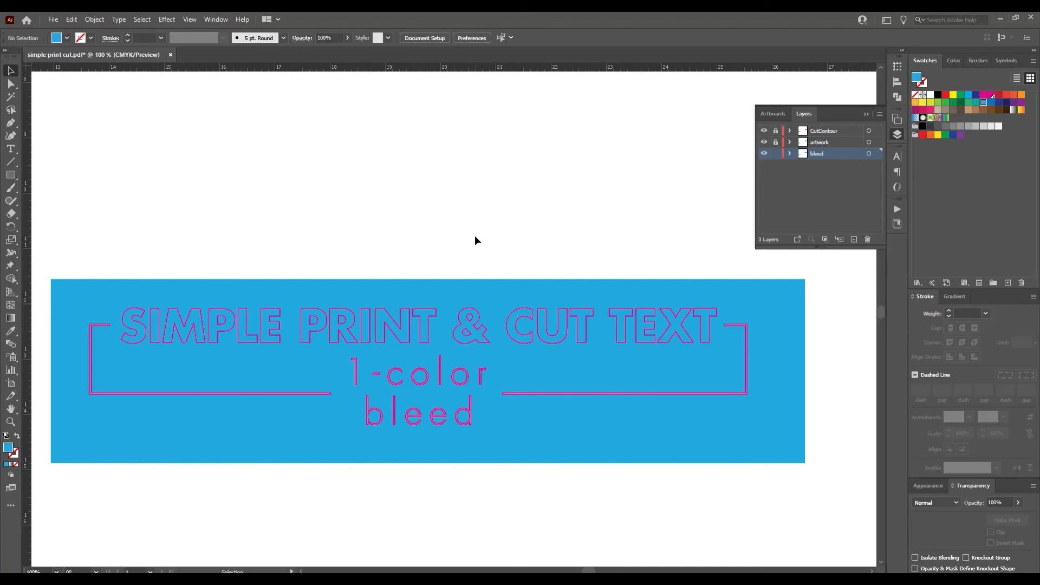
{"action": "key", "text": "ctrl"}
{"action": "key", "text": "ctrl+shift+s"}
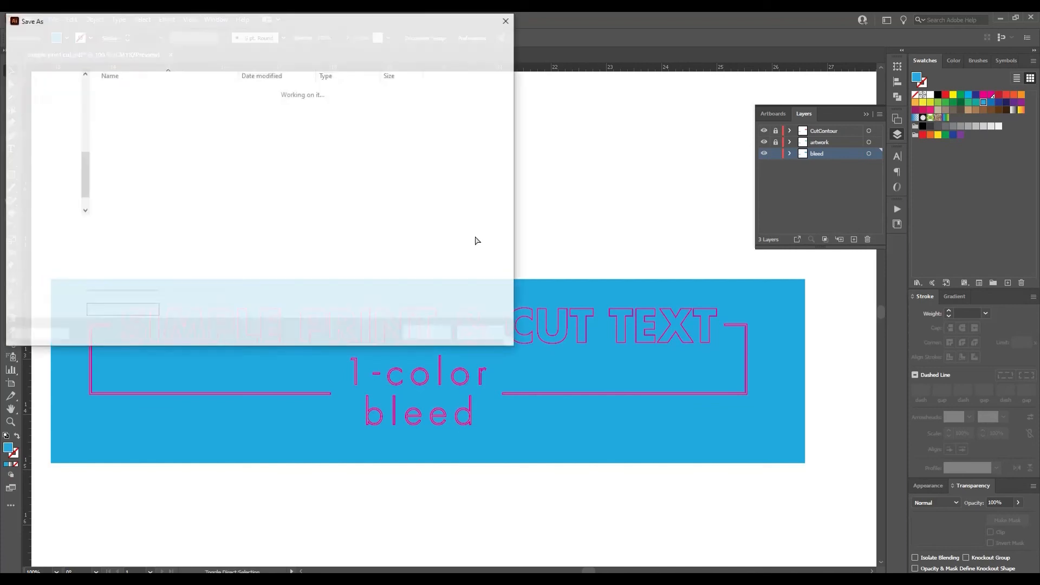
{"action": "left_click", "coordinate": [481, 334]}
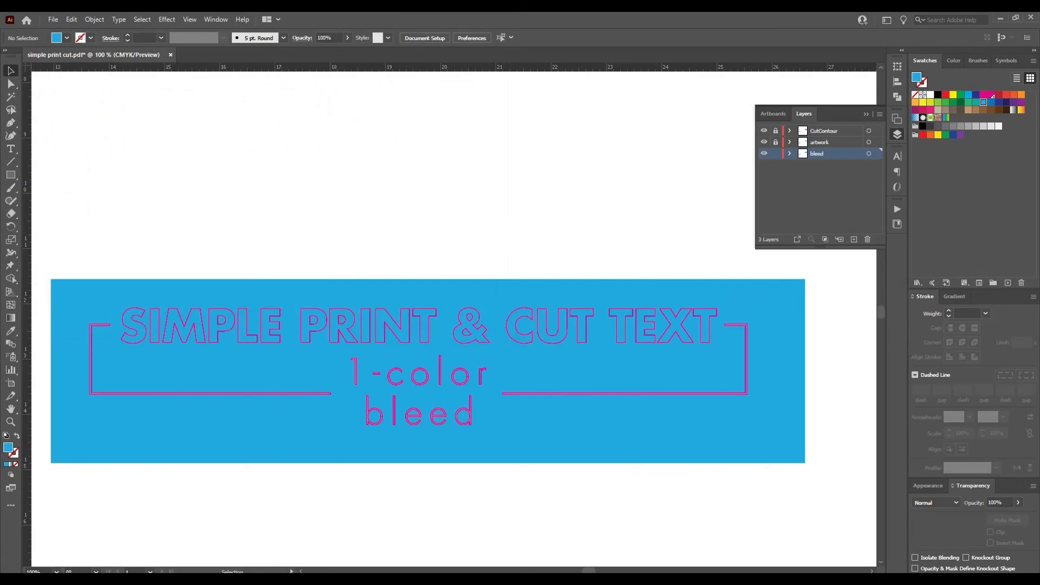